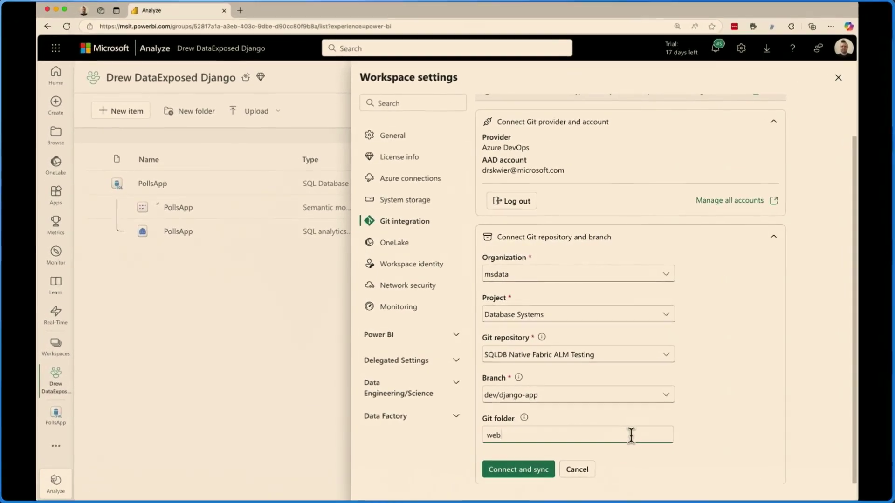
type("ui")
Step: Connect and sync the workspace to dev/django-app in a new webui folder, then check Source control
left_click(518, 469)
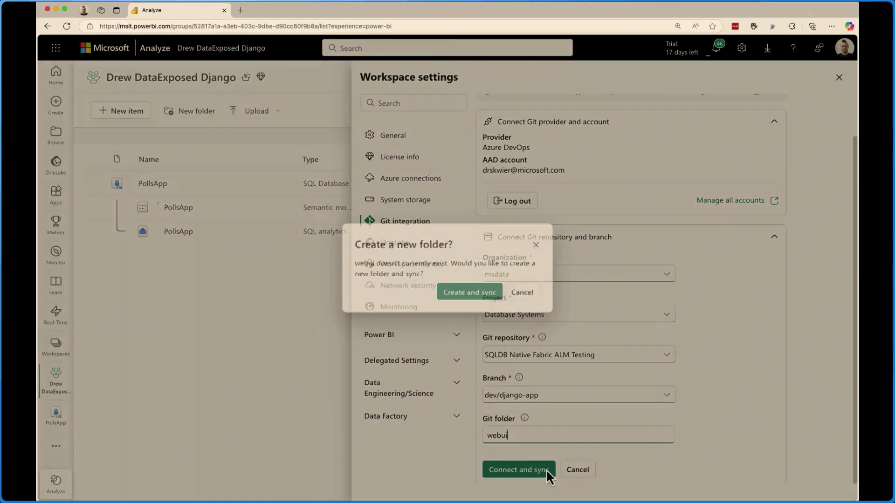
left_click(462, 292)
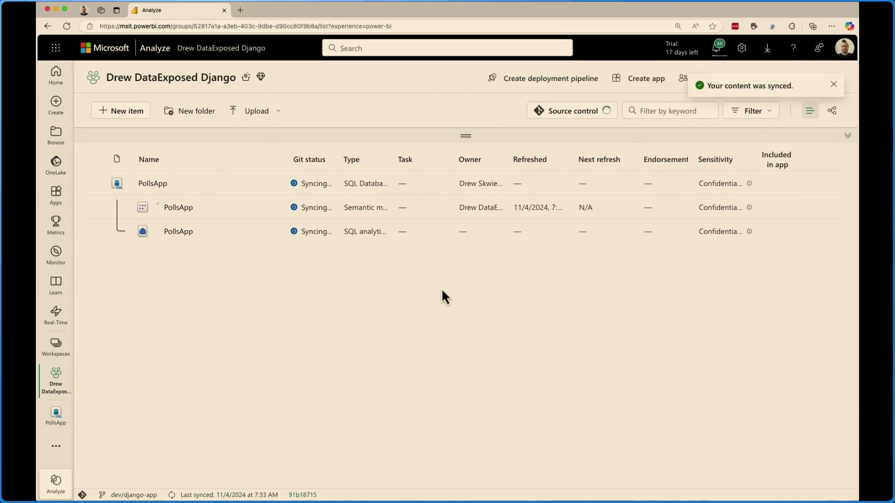
left_click(566, 111)
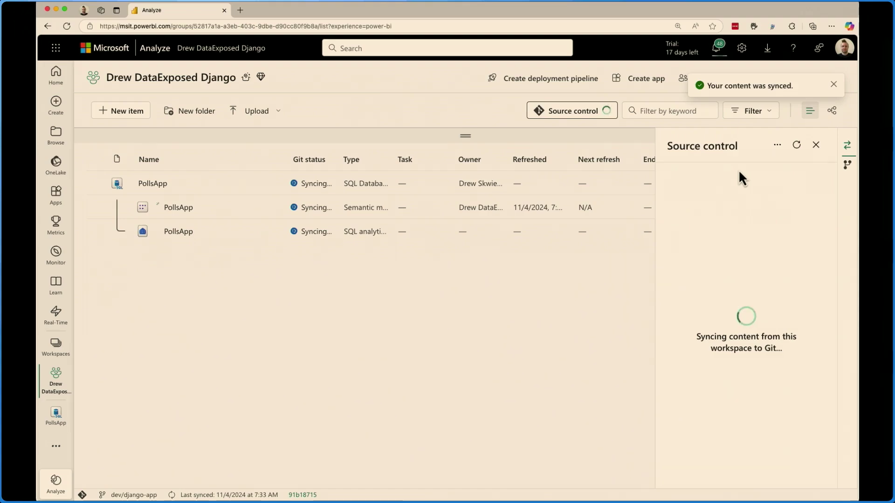
Step: Open the connected repository in Azure DevOps and expand webui > PollsApp.SQLDatabase
left_click(778, 147)
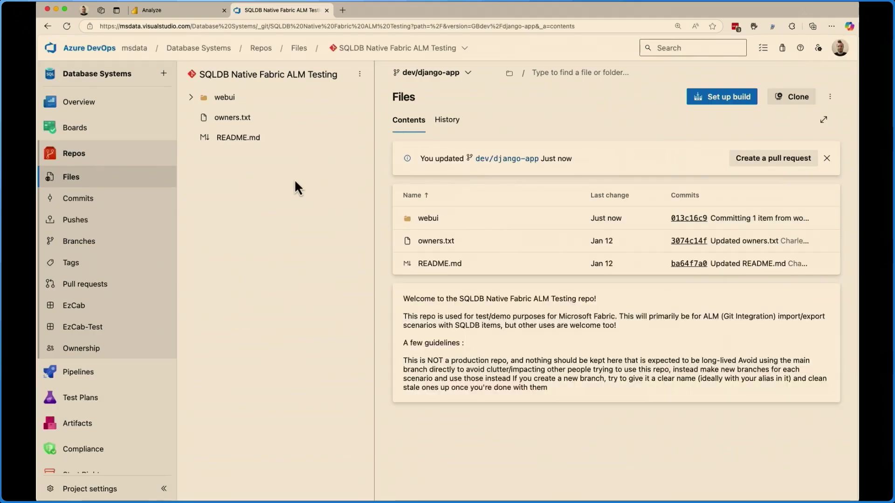
left_click(191, 98)
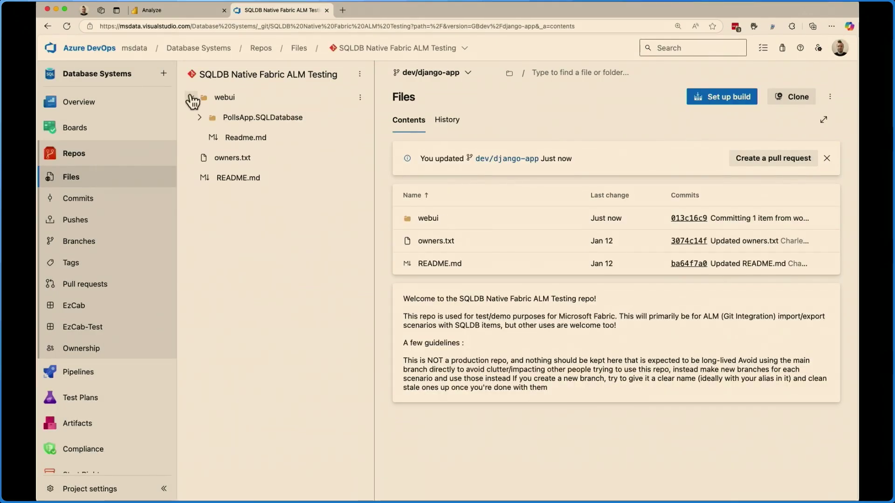
left_click(200, 118)
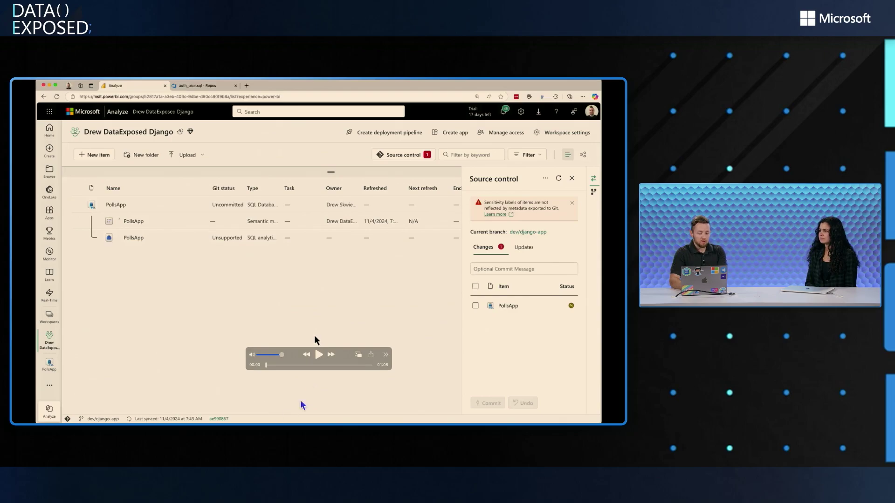
Step: Refresh PollsApp's Tables to reveal polls_choice and polls_question, then return to the workspace
left_click(320, 354)
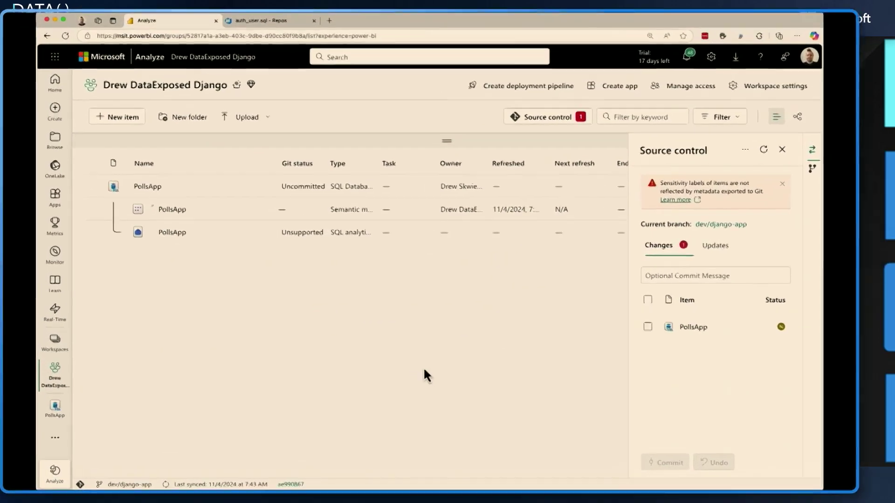
left_click(58, 416)
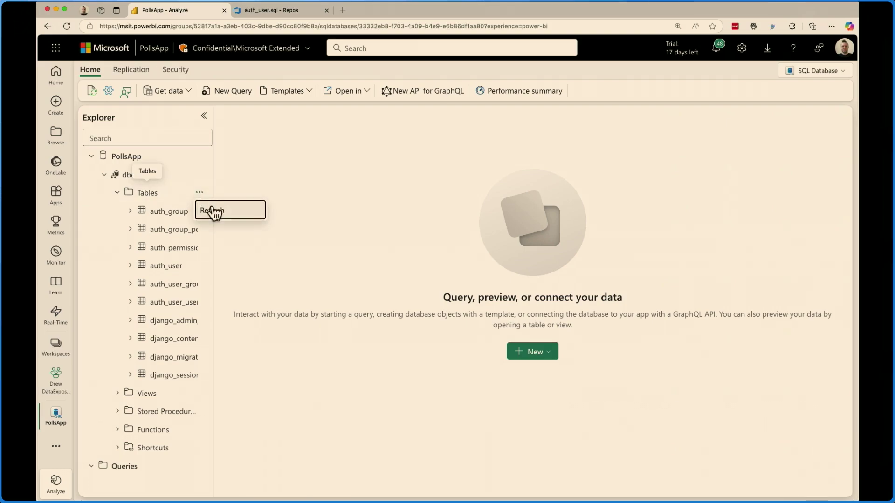
left_click(203, 193)
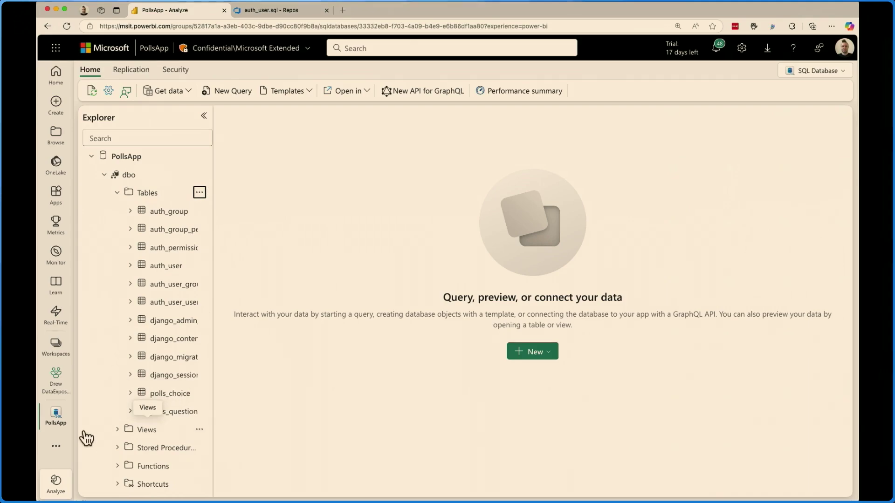
left_click(56, 388)
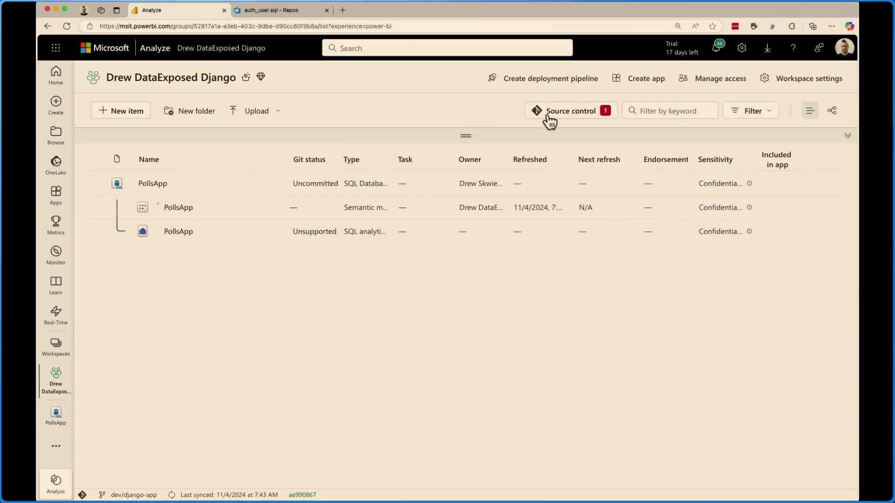
Step: Commit all pending PollsApp changes with the message 'polls model'
left_click(574, 110)
left_click(746, 277)
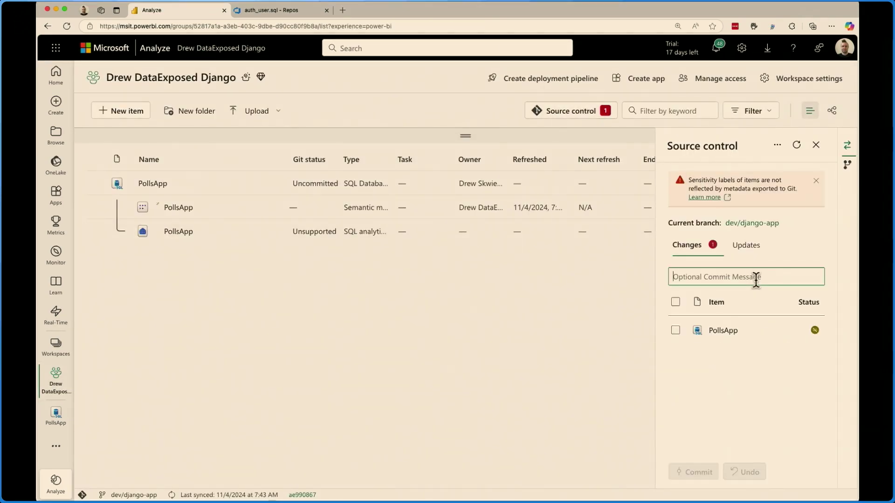
type("polls ")
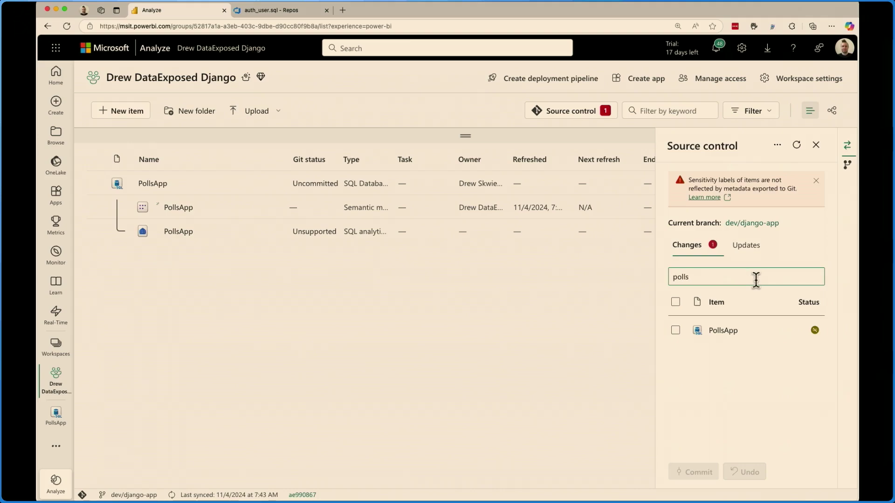
type("model")
left_click(676, 302)
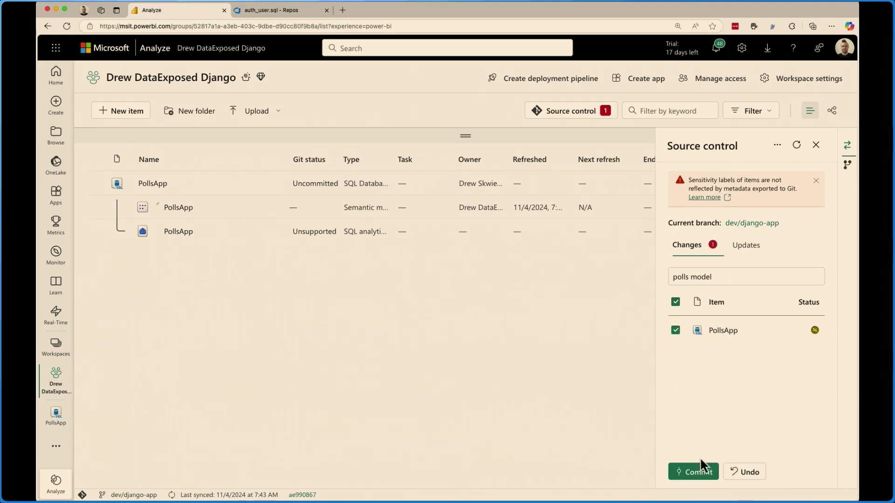
left_click(701, 472)
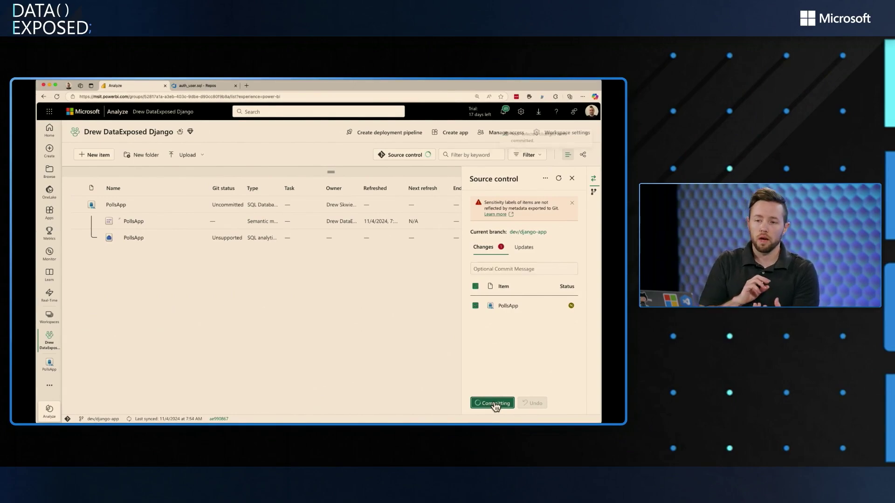
Step: Show the Tables folder's 'polls model' commit adding polls_choice.sql and polls_question.sql
left_click(199, 86)
left_click(201, 190)
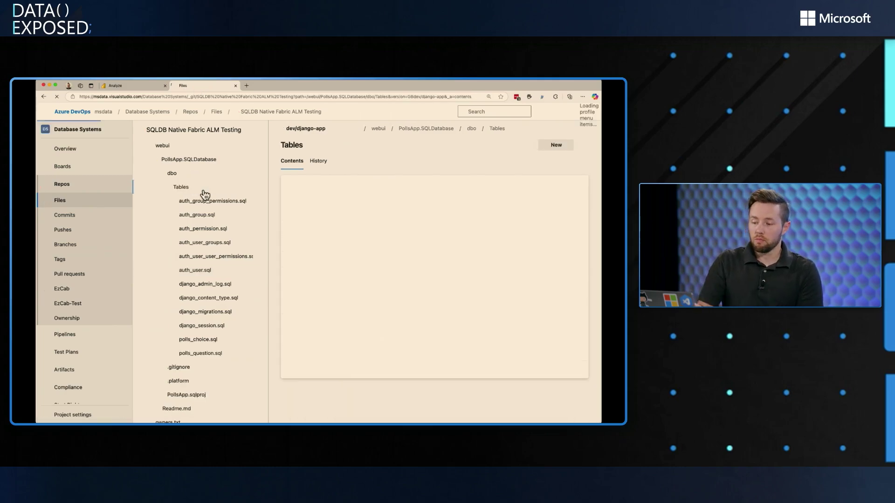
left_click(318, 160)
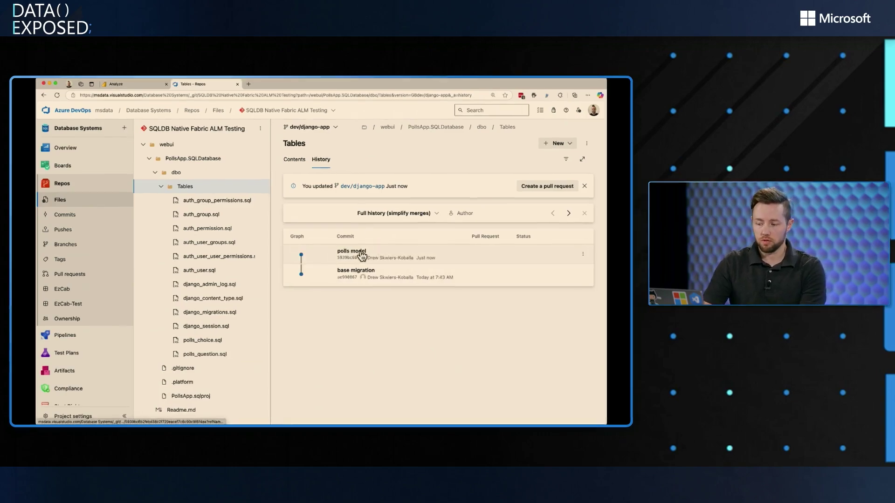
left_click(350, 251)
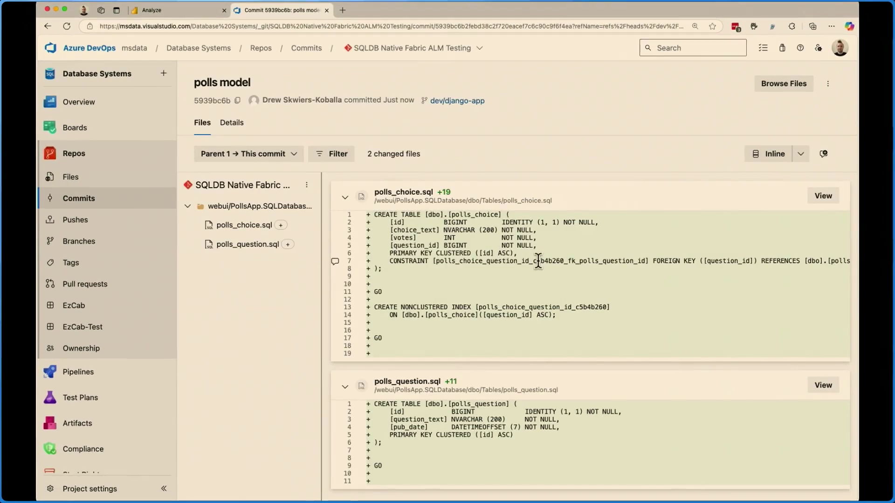
scroll(545, 281, "down", 1)
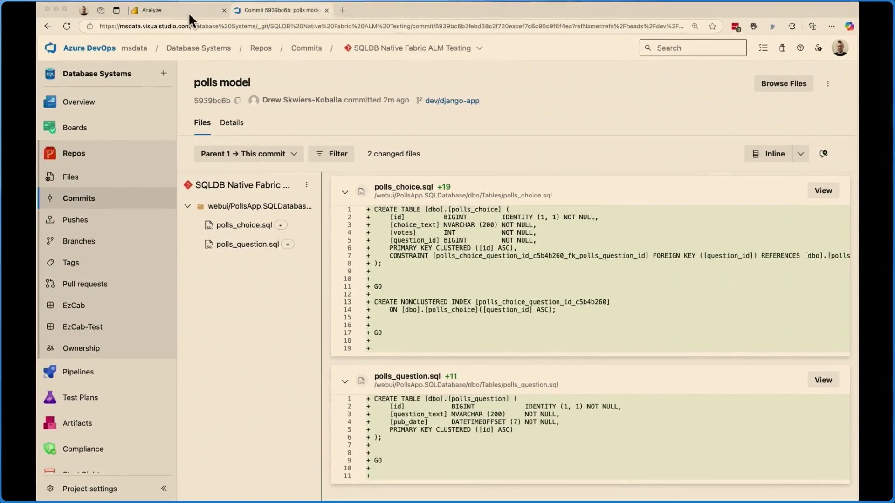
Step: Branch the workspace out to a new, named workspace on branch dev/django-app-feature
left_click(188, 12)
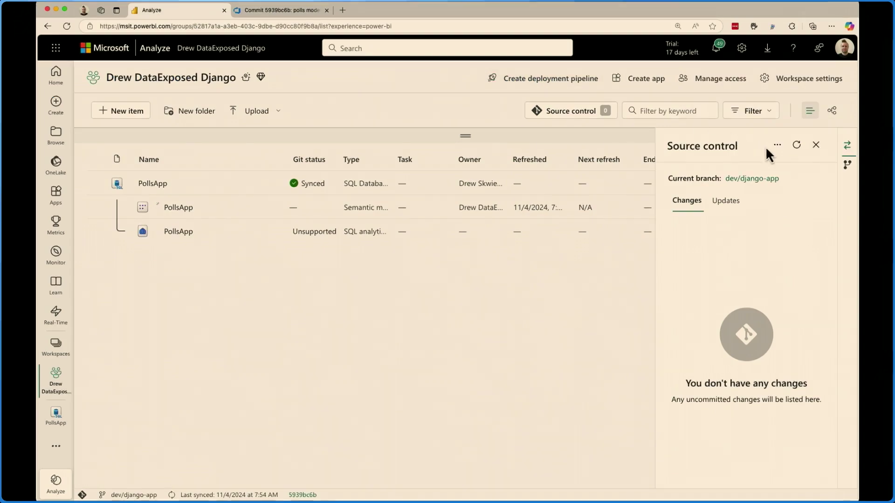
left_click(848, 165)
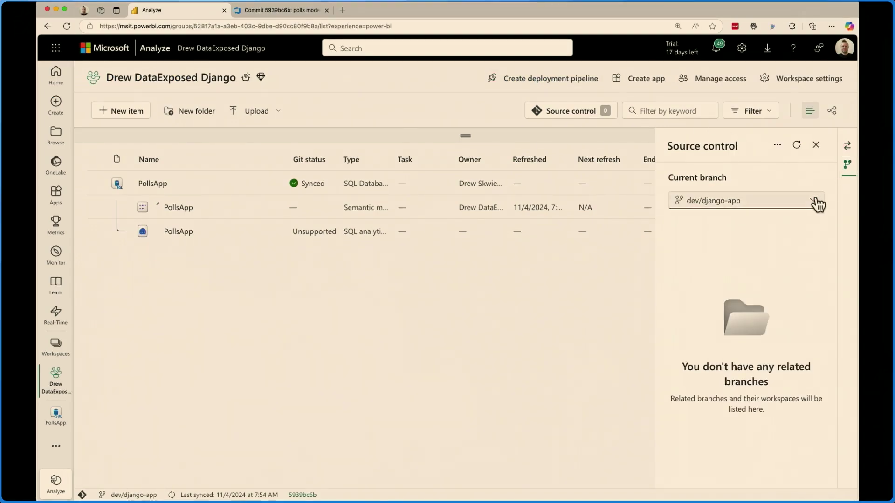
left_click(815, 201)
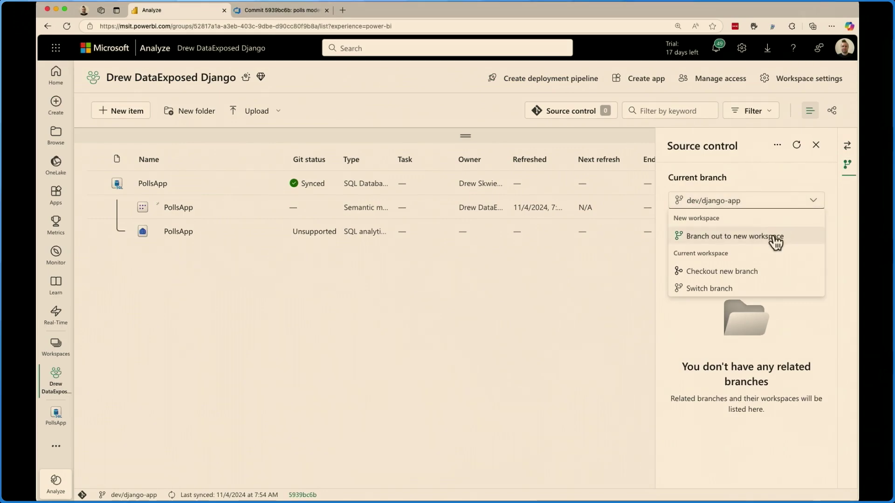
left_click(775, 242)
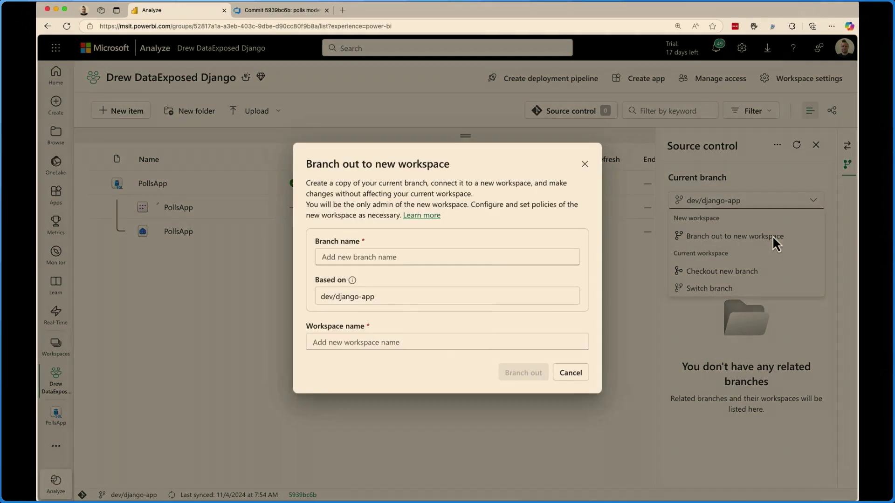
left_click(405, 258)
type("dev/d")
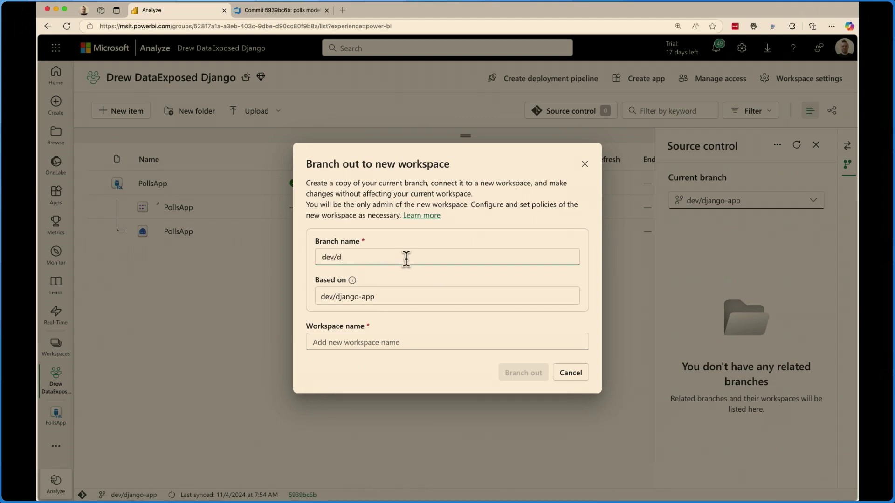
type("jango-app-feature")
left_click(454, 343)
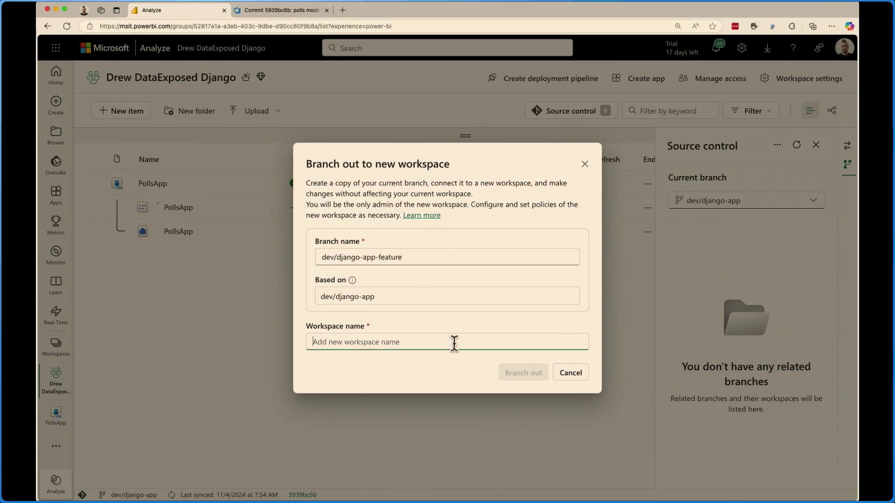
type("Drew DataExposed Django 2")
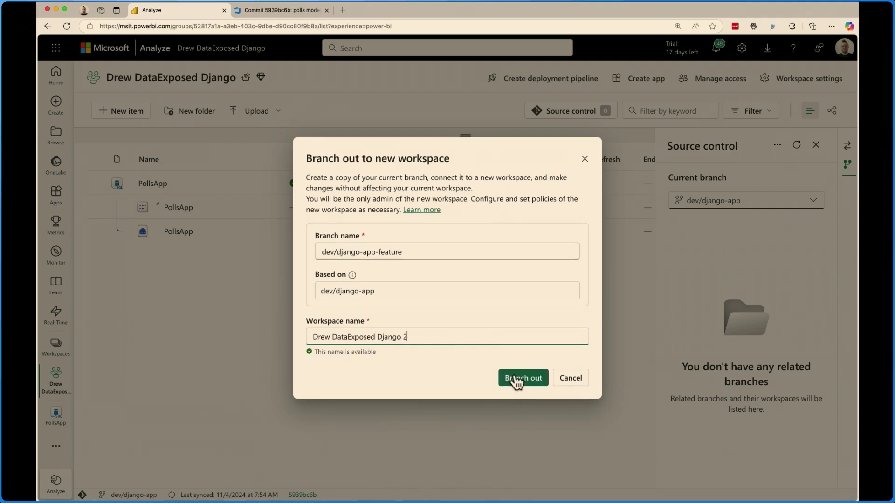
left_click(522, 378)
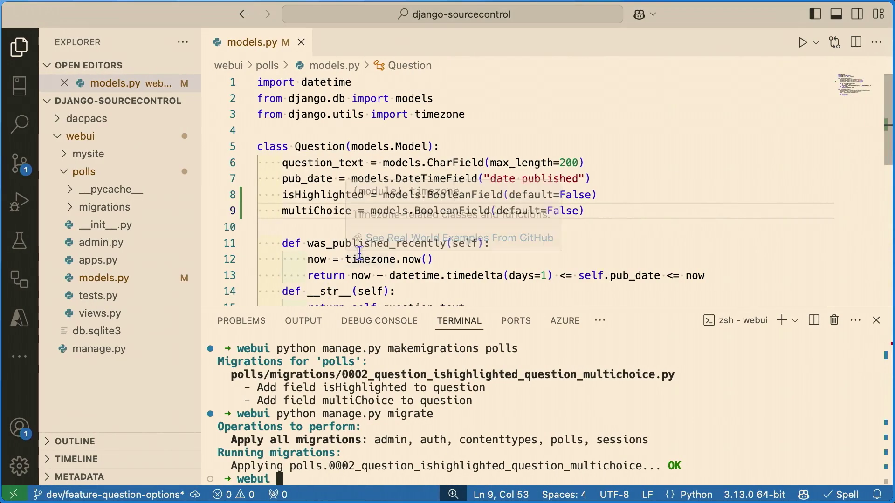
Step: Highlight the isHighlighted and multiChoice BooleanFields in models.py, then return to the browser
left_click_drag(279, 194, 586, 211)
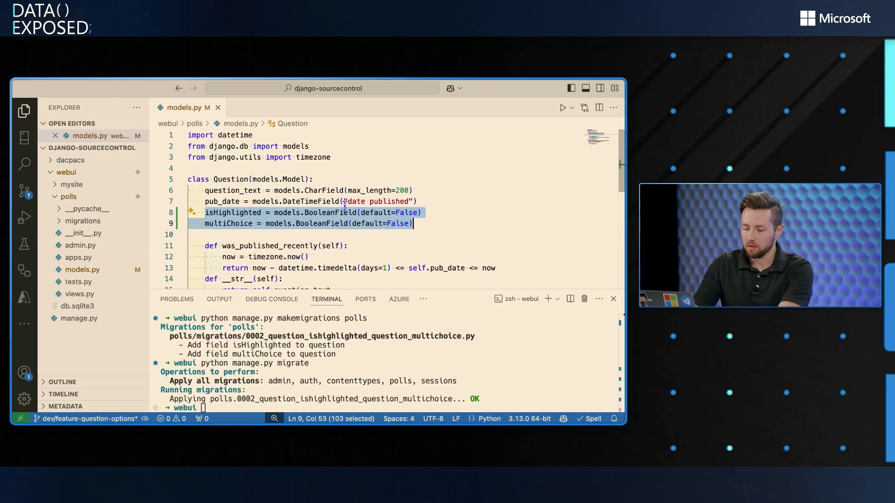
key("super+Tab")
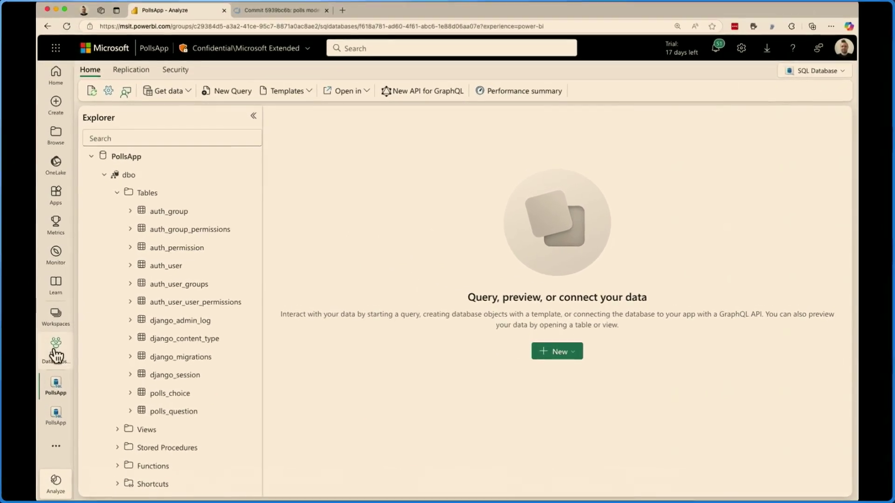
Step: In the feature workspace, commit all PollsApp changes with the message 'add question options'
left_click(50, 321)
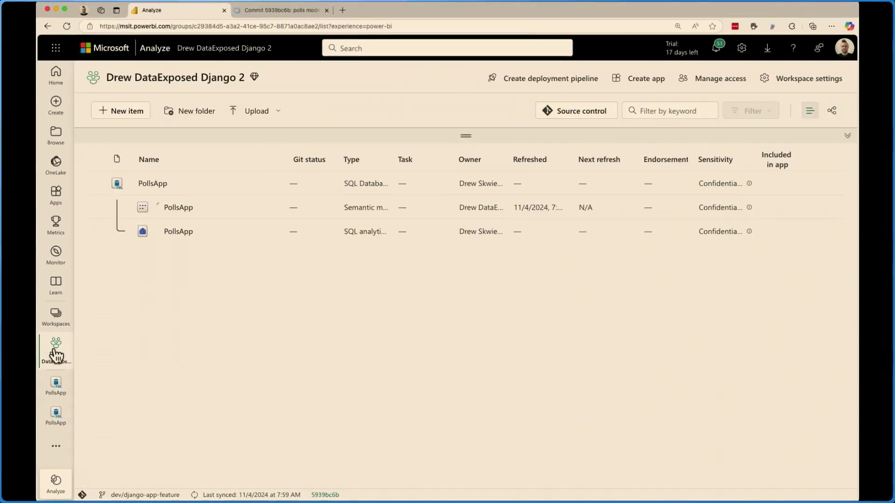
left_click(568, 110)
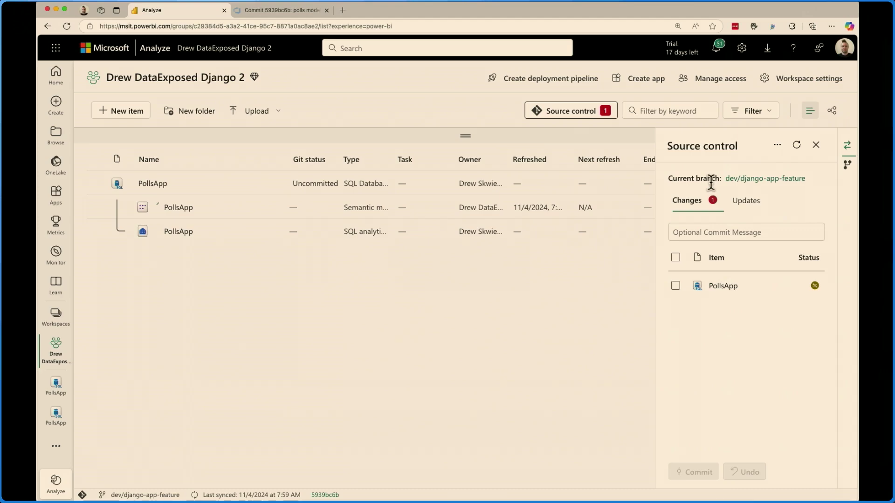
left_click(737, 232)
type("add que")
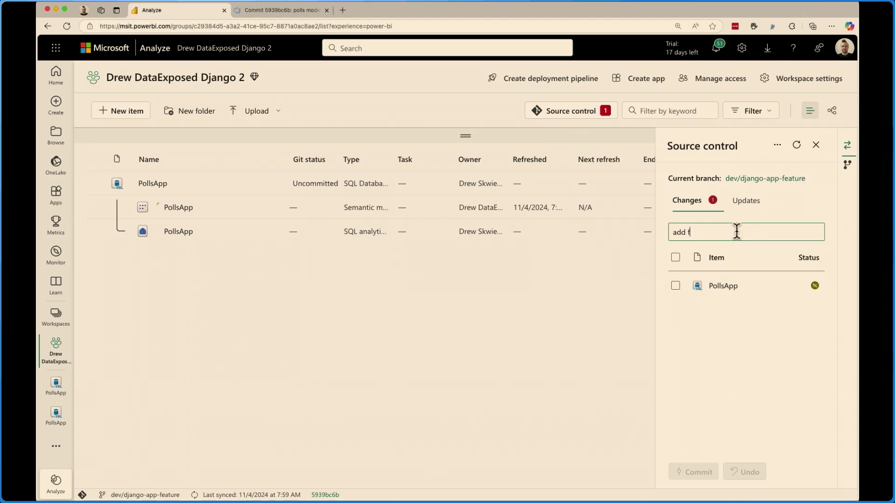
type("stion options")
left_click(675, 257)
left_click(698, 473)
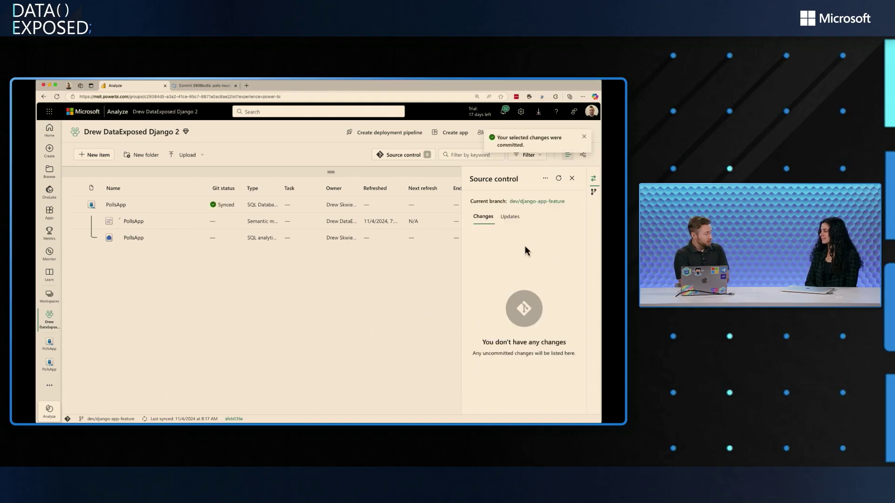
Step: Review the 'add question options' commit diff in the feature branch history
left_click(537, 202)
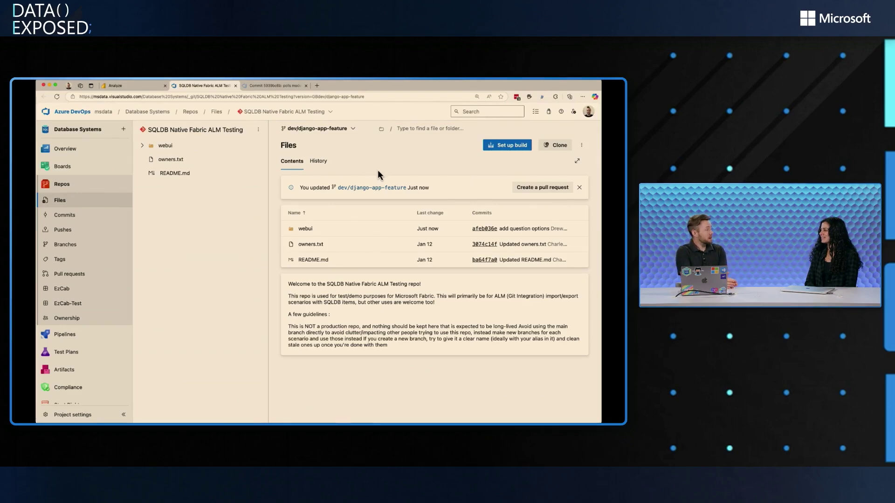
left_click(318, 161)
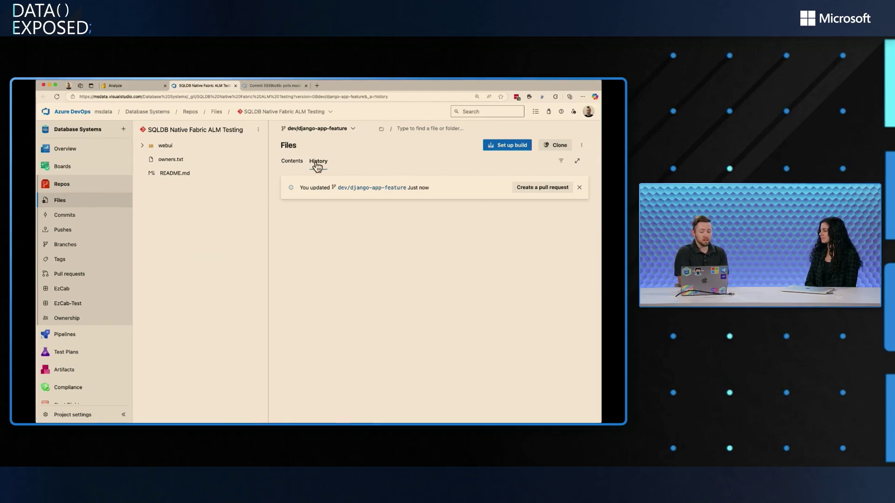
left_click(362, 252)
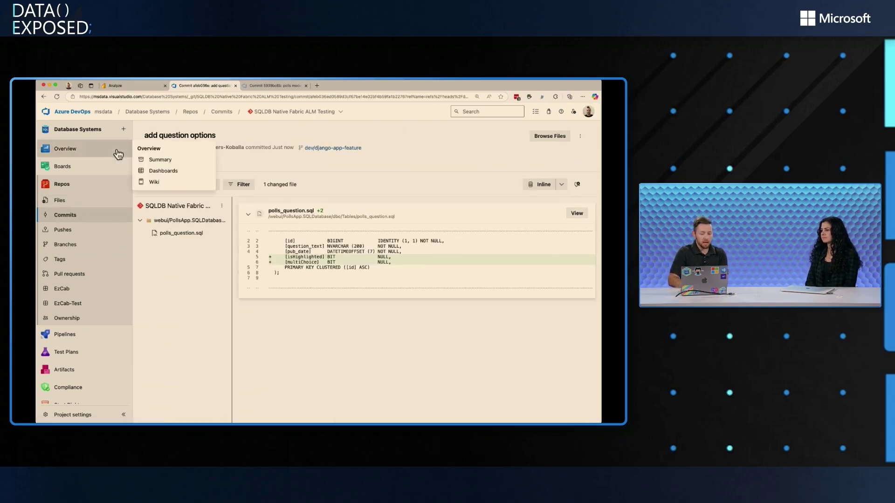
left_click(41, 98)
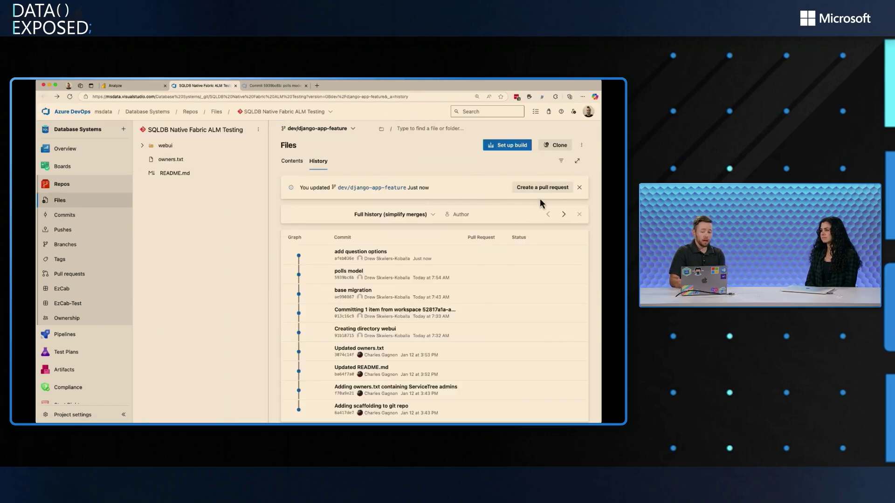
Step: Create a pull request from dev/django-app-feature targeting dev/django-app
left_click(544, 190)
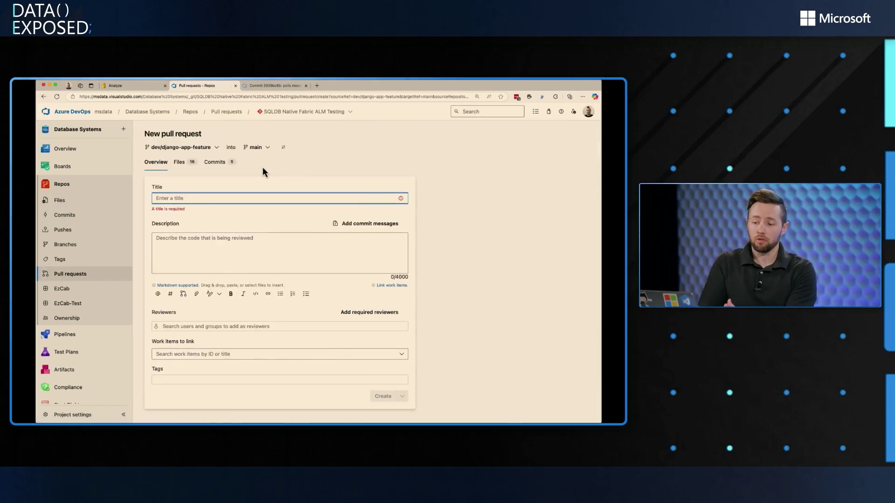
left_click(267, 147)
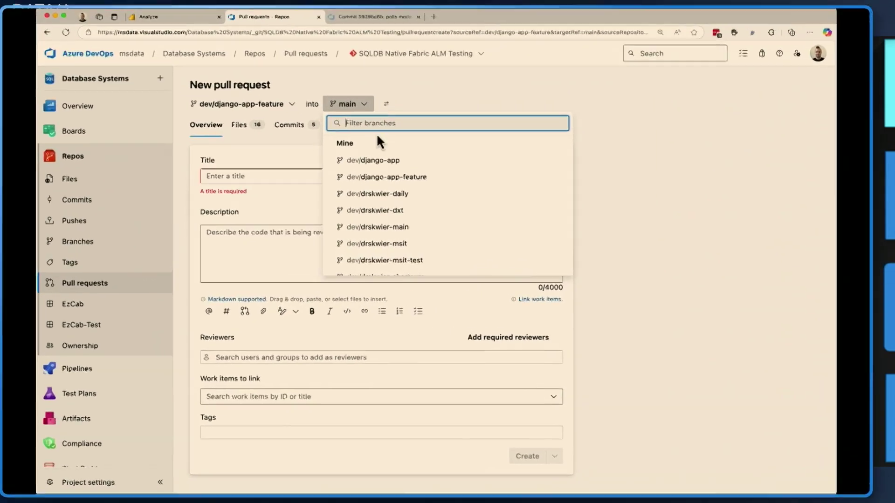
left_click(273, 187)
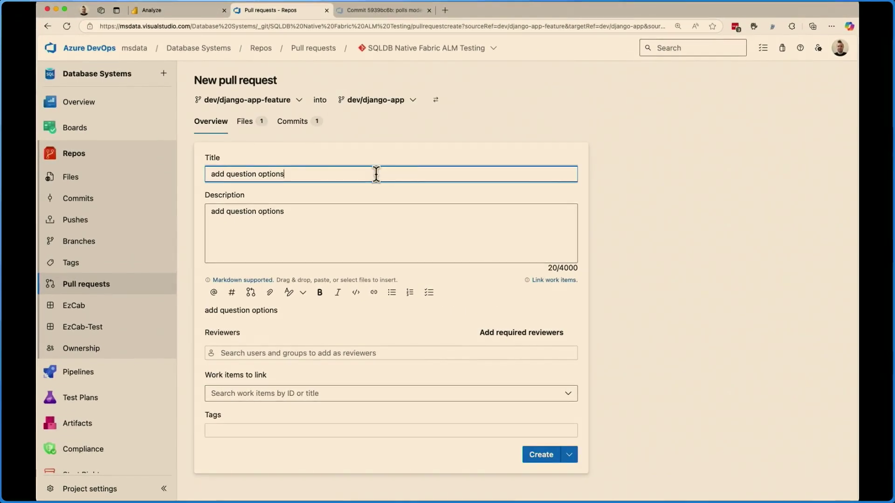
left_click(568, 455)
left_click(531, 420)
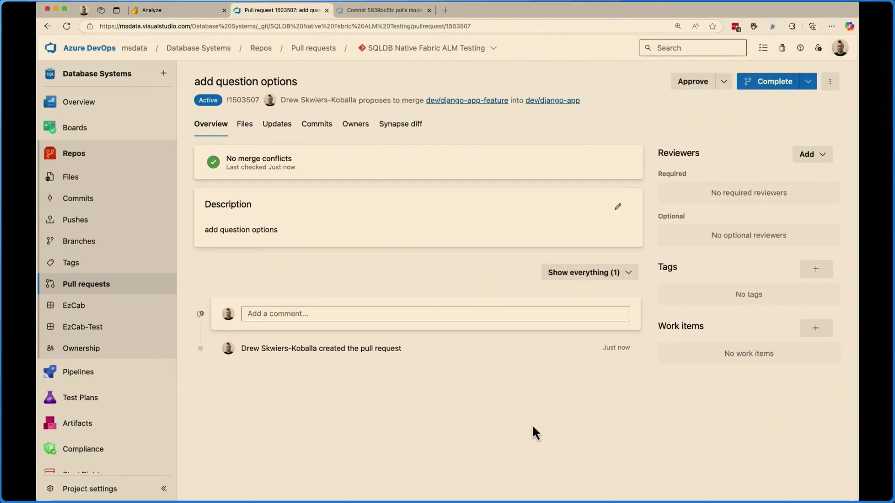
Step: Review the changed file, complete the merge, and switch back to Fabric
left_click(244, 124)
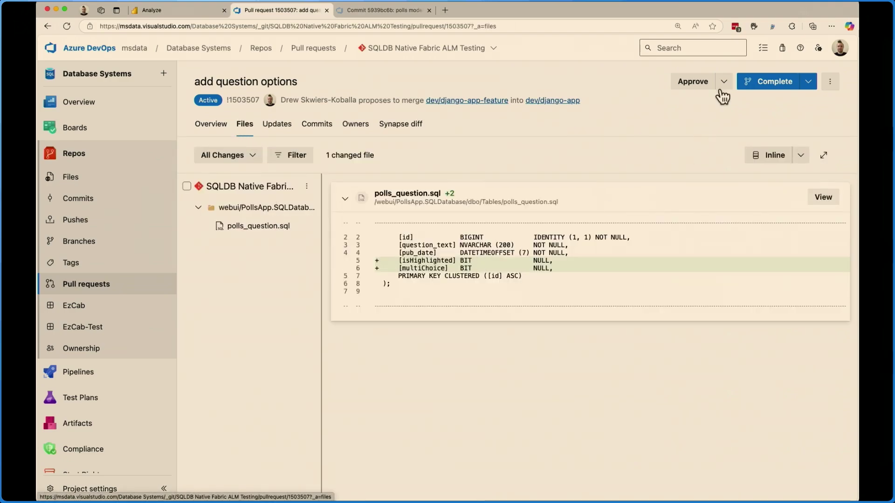
left_click(766, 81)
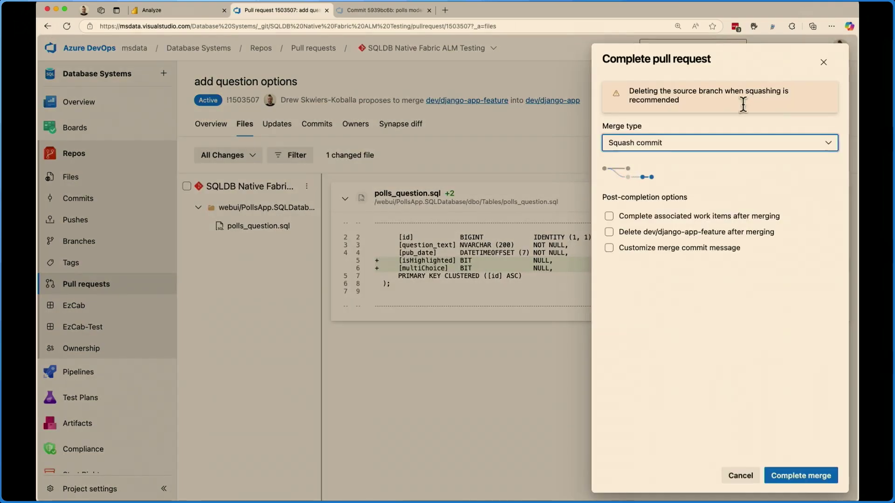
left_click(800, 475)
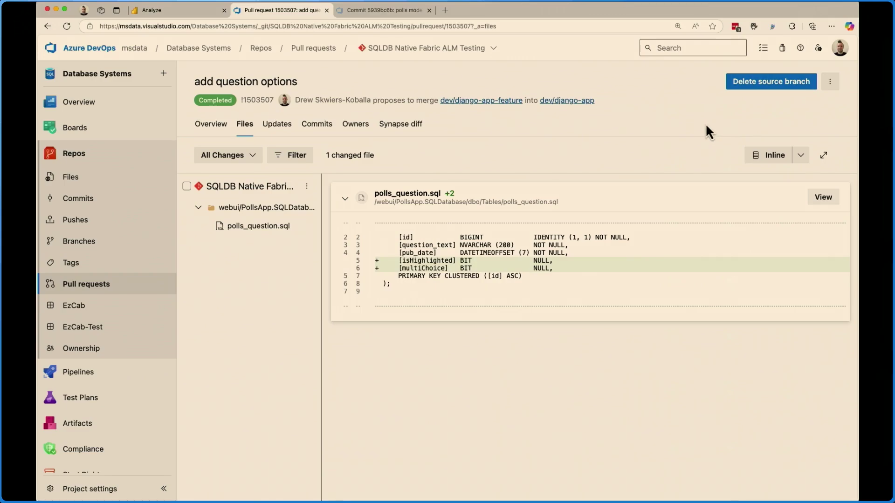
key("ctrl+shift+Tab")
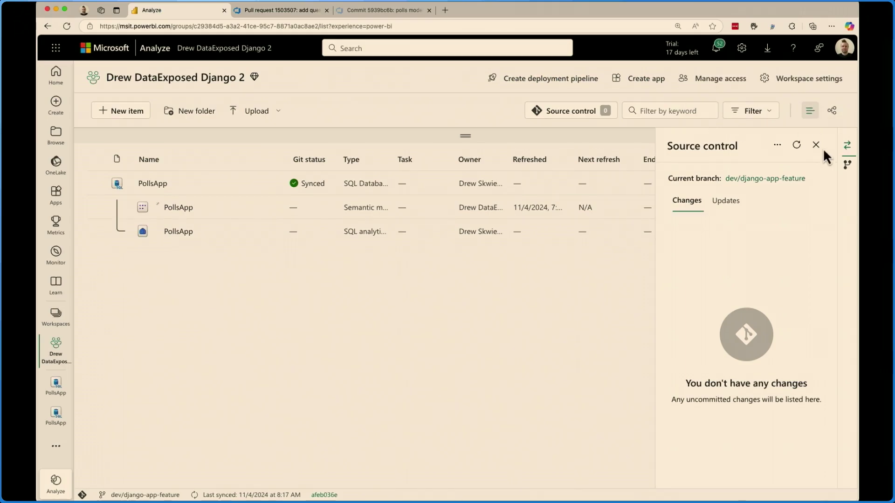
Step: Open the Drew DataExposed Django workspace and run Update all from its Source control
left_click(818, 146)
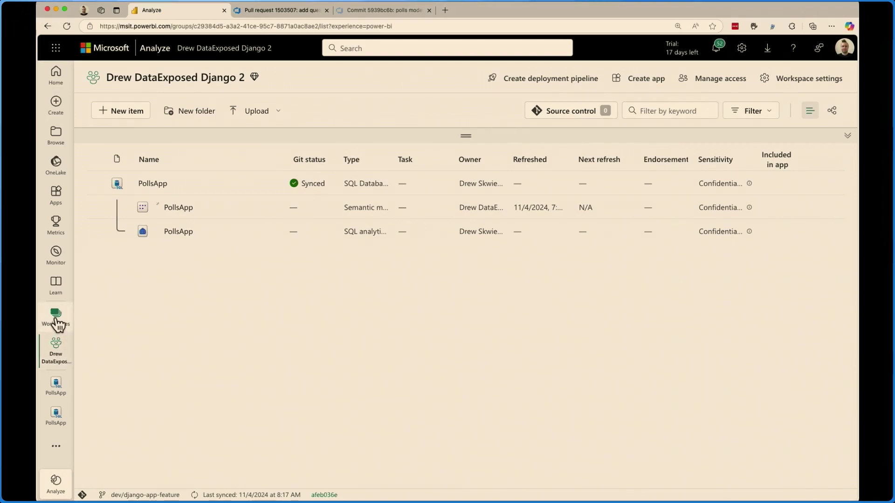
left_click(58, 318)
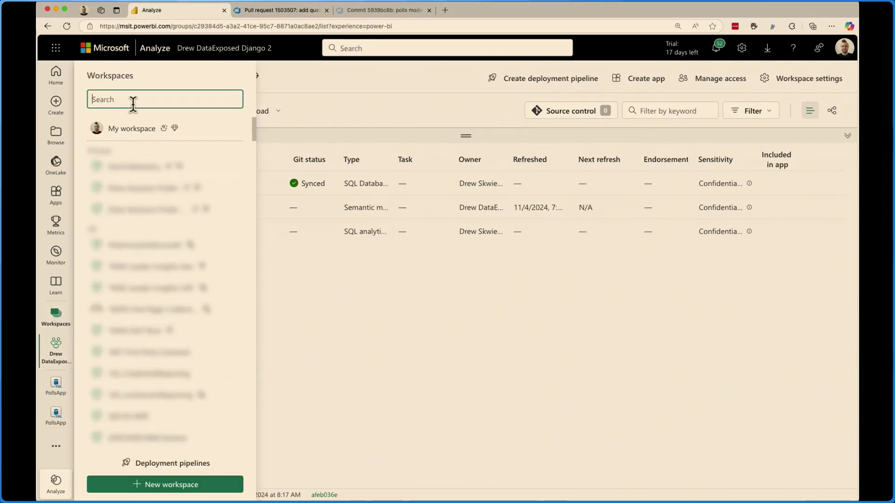
type("django")
left_click(146, 142)
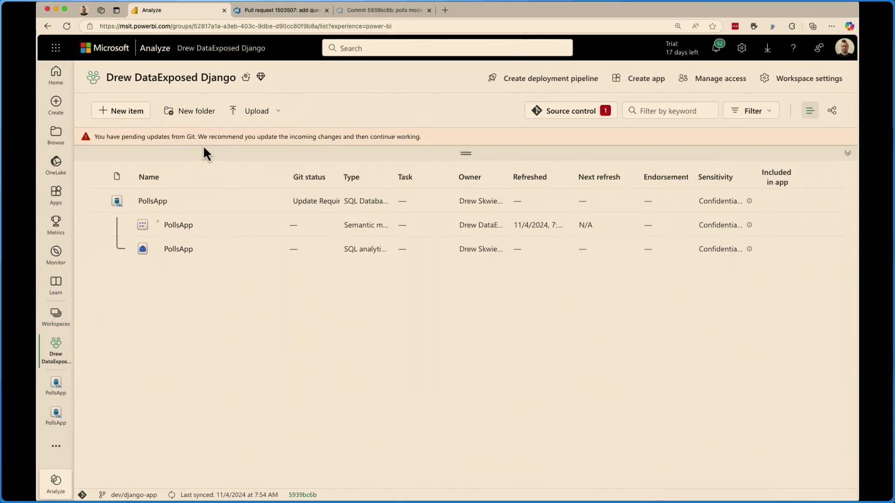
left_click(567, 111)
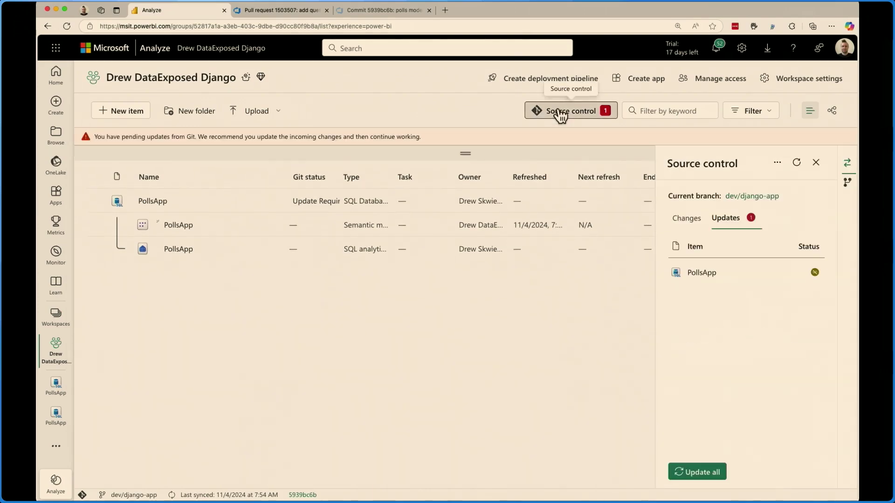
left_click(701, 473)
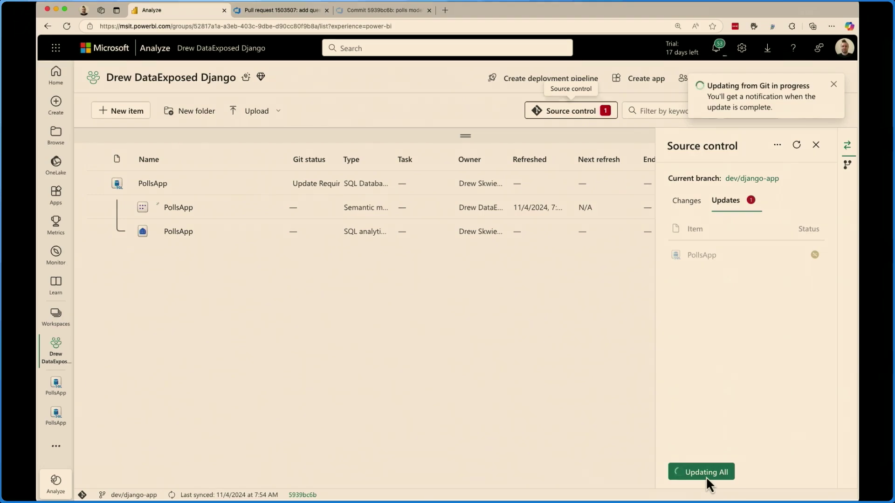
Step: Generate a CREATE script for the polls_question table in the PollsApp database
left_click(56, 417)
left_click_drag(213, 366, 273, 366)
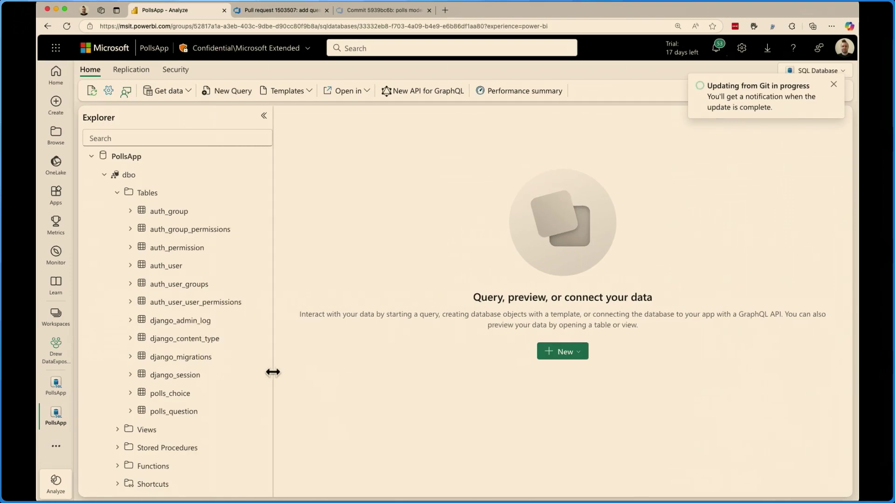
left_click(259, 412)
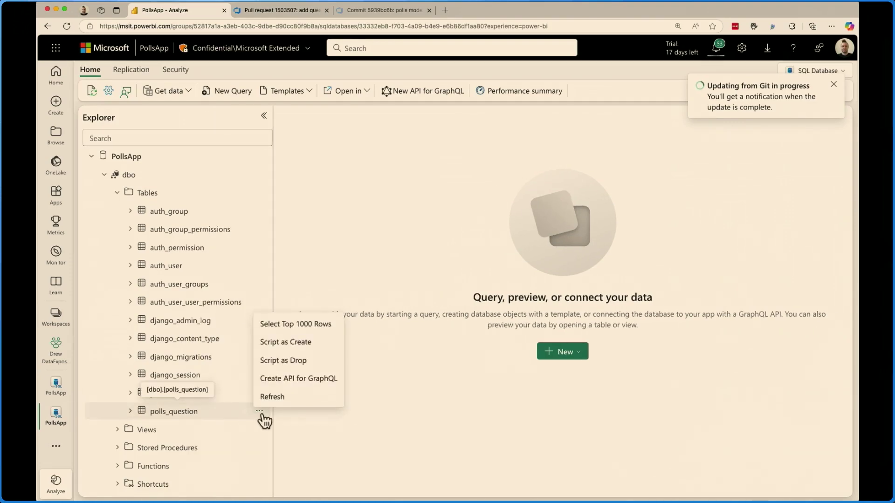
left_click(284, 340)
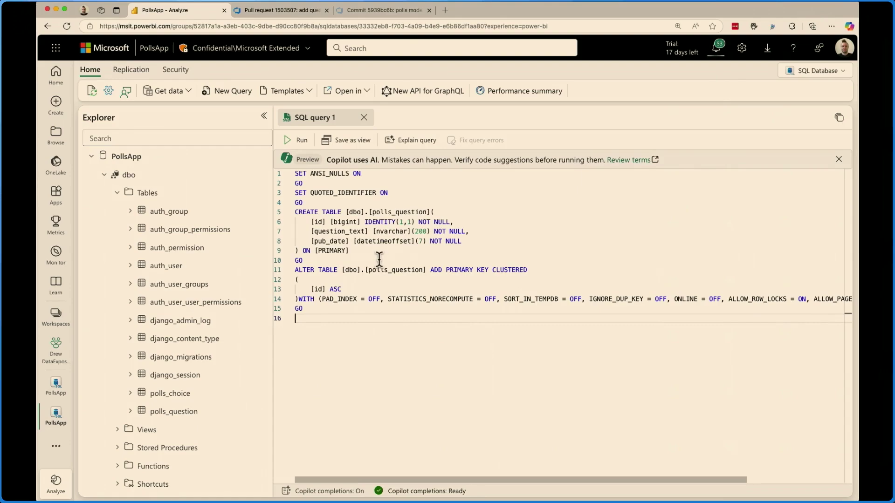
Step: Name the script query 'before-update', then check the workspace's source control status
right_click(325, 119)
left_click(350, 143)
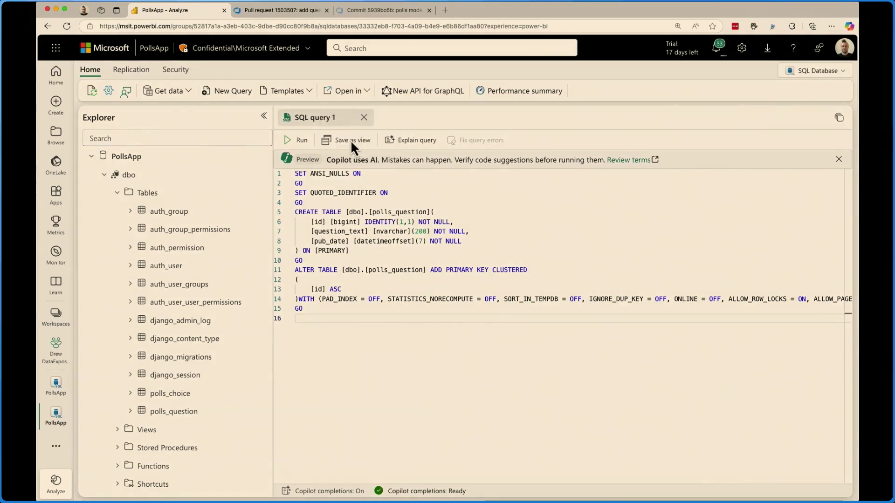
type("befor")
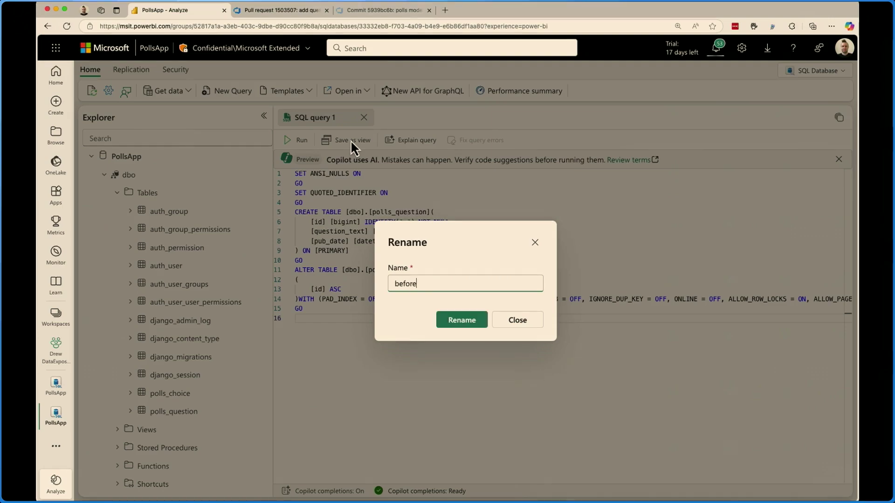
type("e")
key("Return")
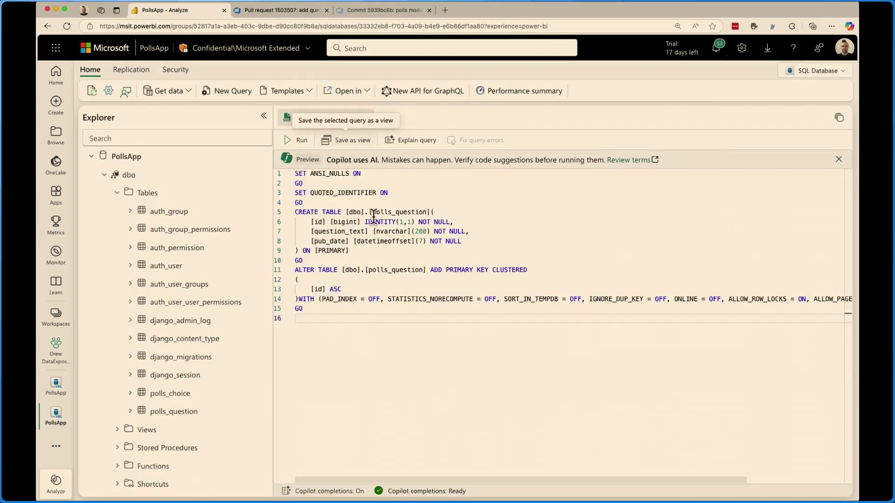
left_click(55, 349)
left_click(593, 111)
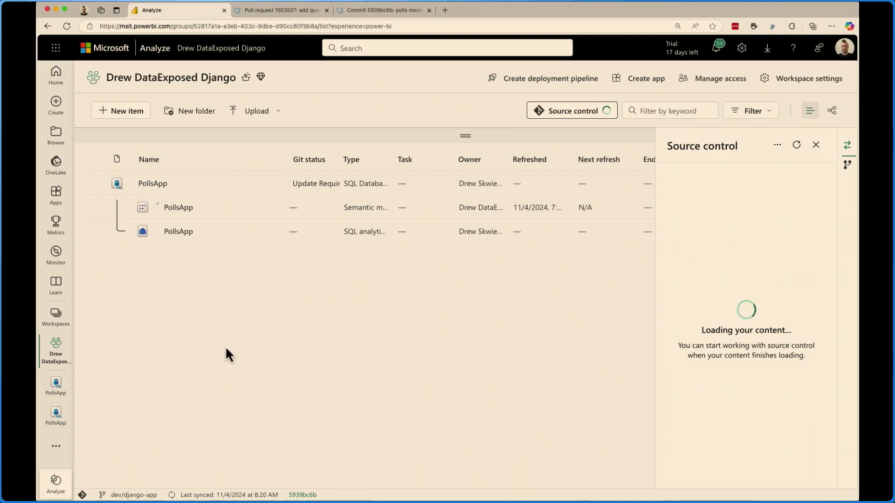
Step: Script the updated polls_question table as CREATE in a query named 'after-update'
left_click(55, 417)
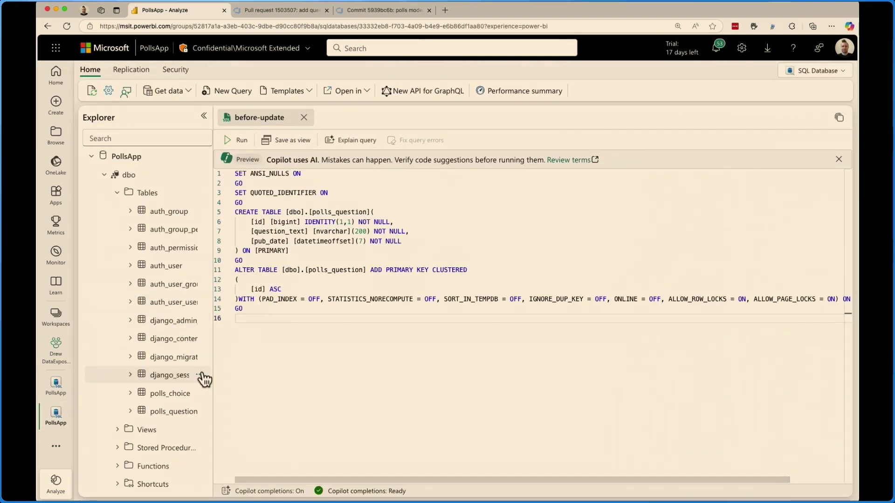
left_click(203, 411)
left_click(223, 358)
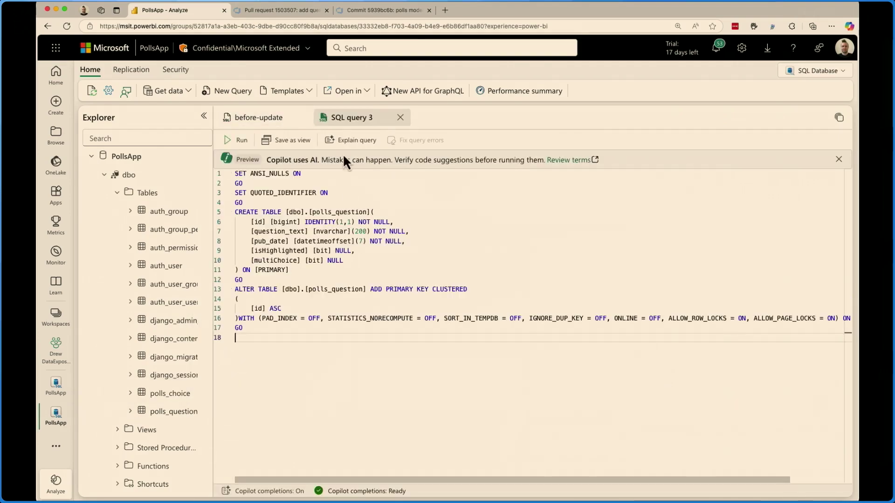
right_click(358, 119)
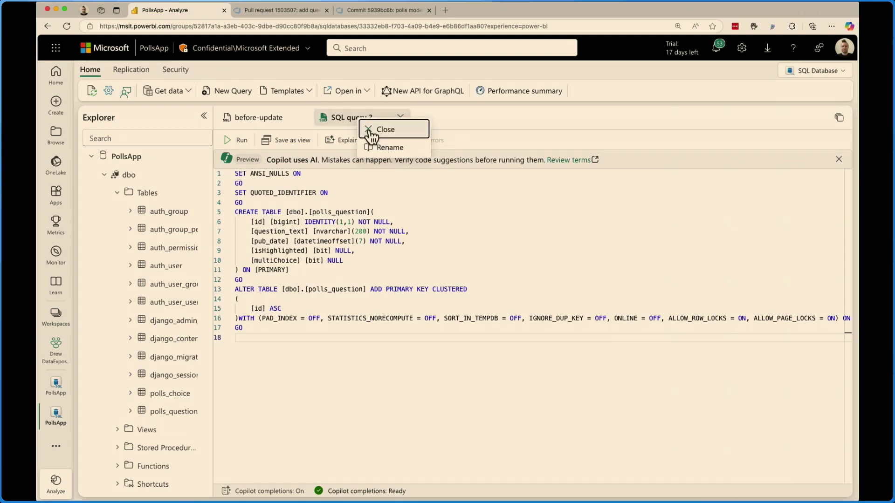
left_click(388, 148)
type("after-update")
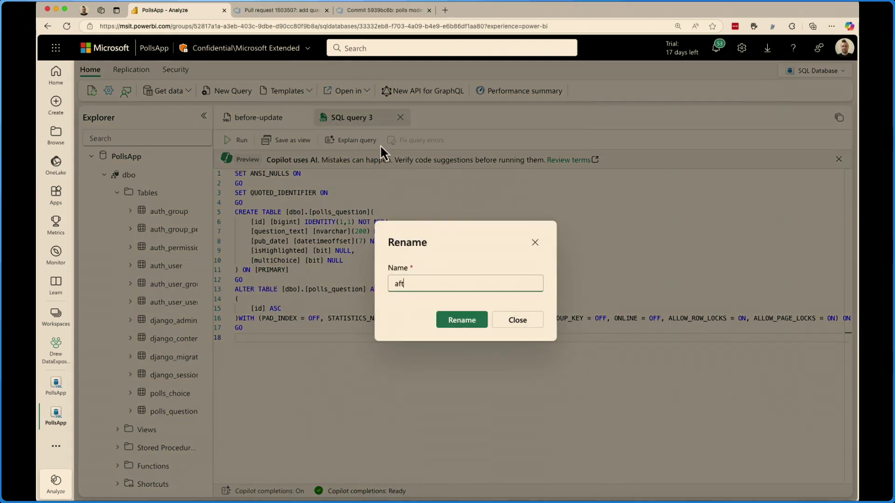
key("Return")
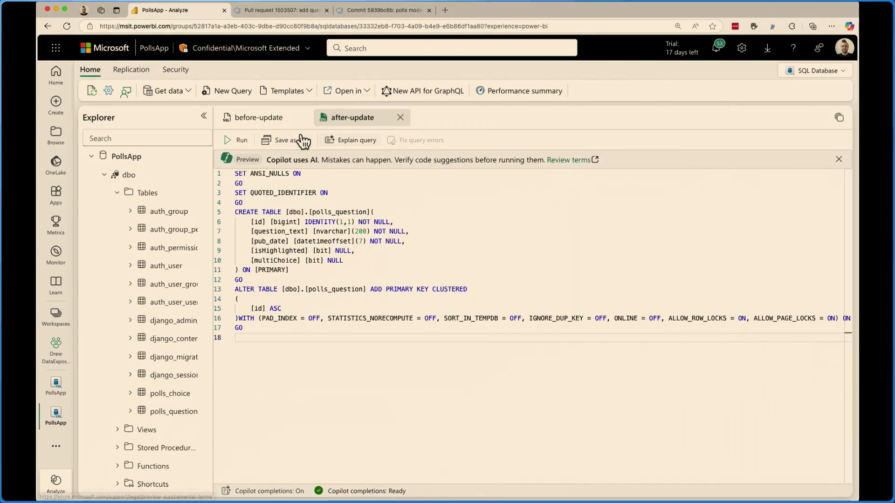
Step: Compare against before-update, highlighting the column definitions with the new isHighlighted and multiChoice columns
left_click(272, 121)
left_click(352, 117)
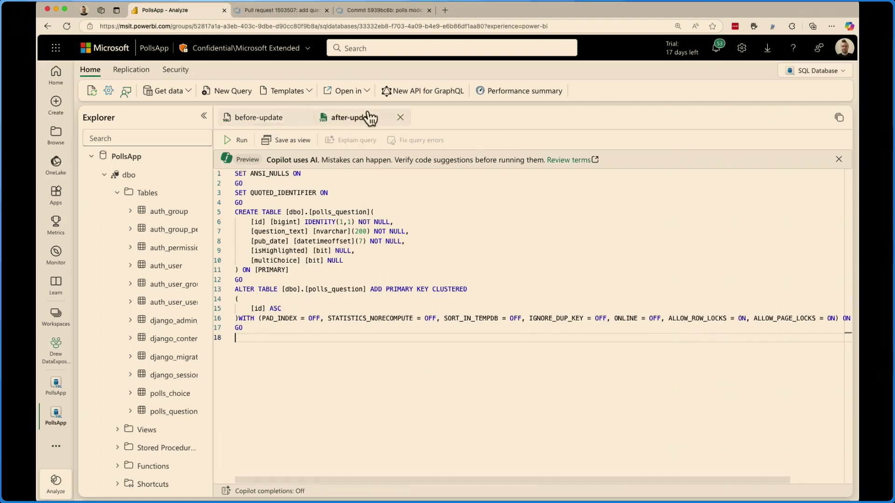
left_click_drag(250, 241, 358, 251)
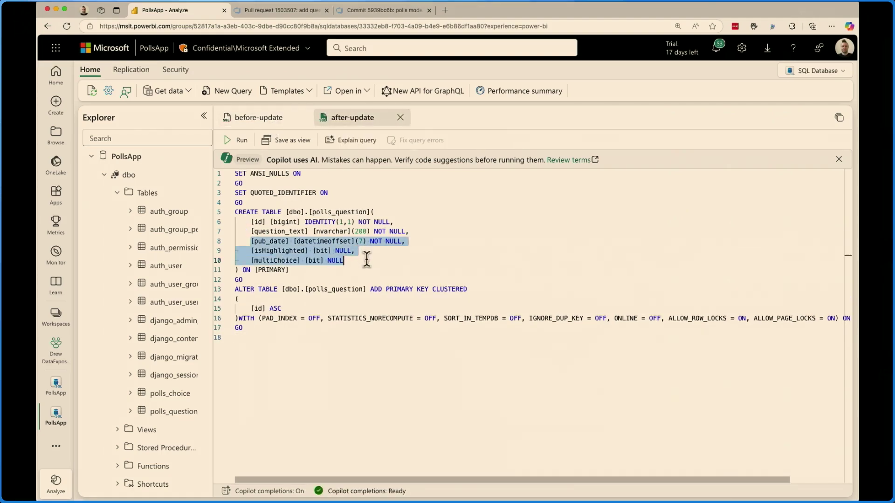
left_click(366, 260)
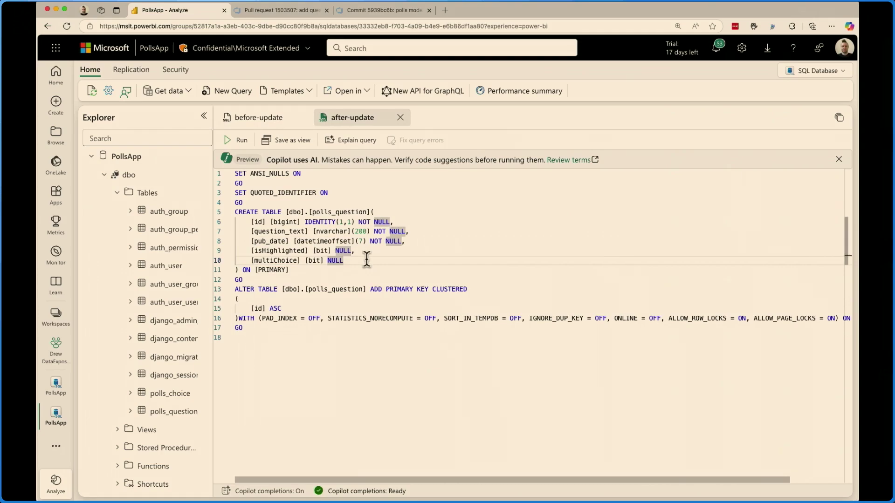
left_click(270, 10)
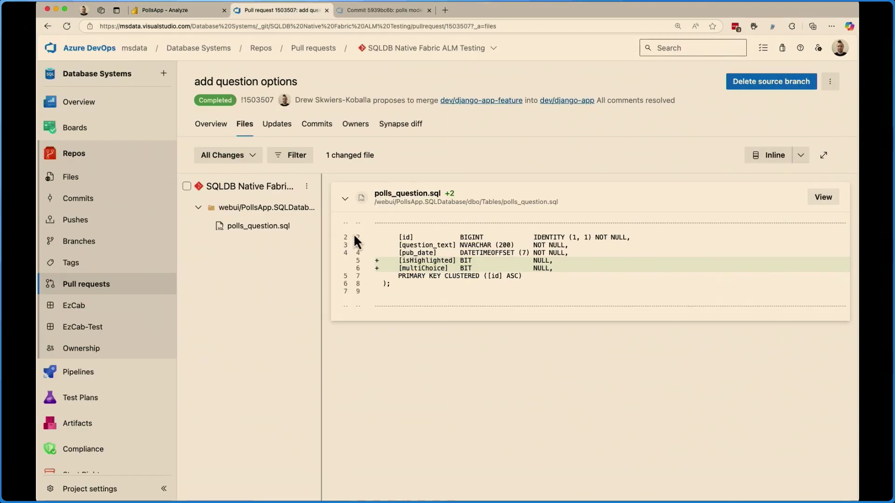
left_click(175, 12)
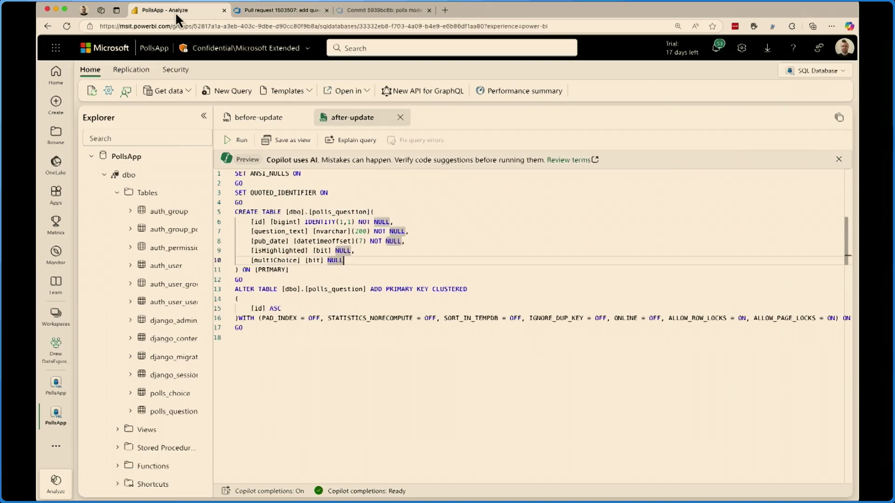